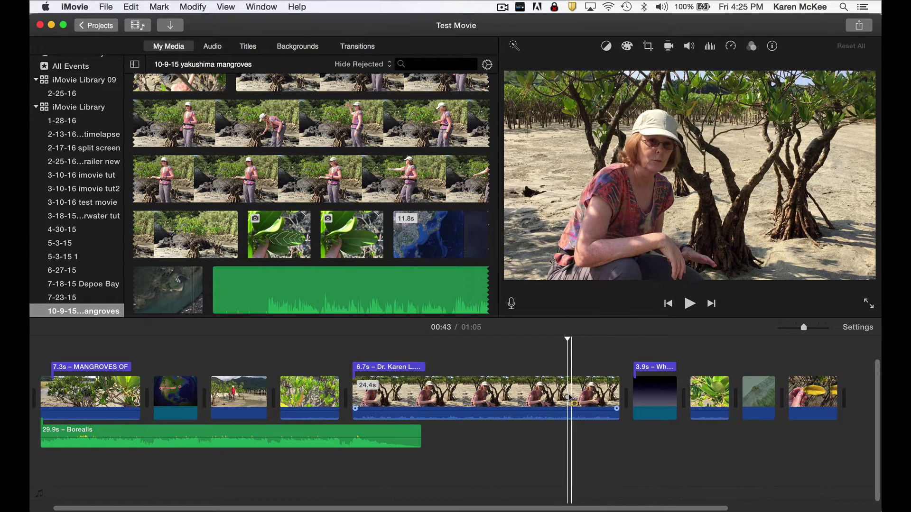
Step: Play the interview clip from the selected point and stop around 00:47
{"action": "left_click", "coordinate": [543, 398]}
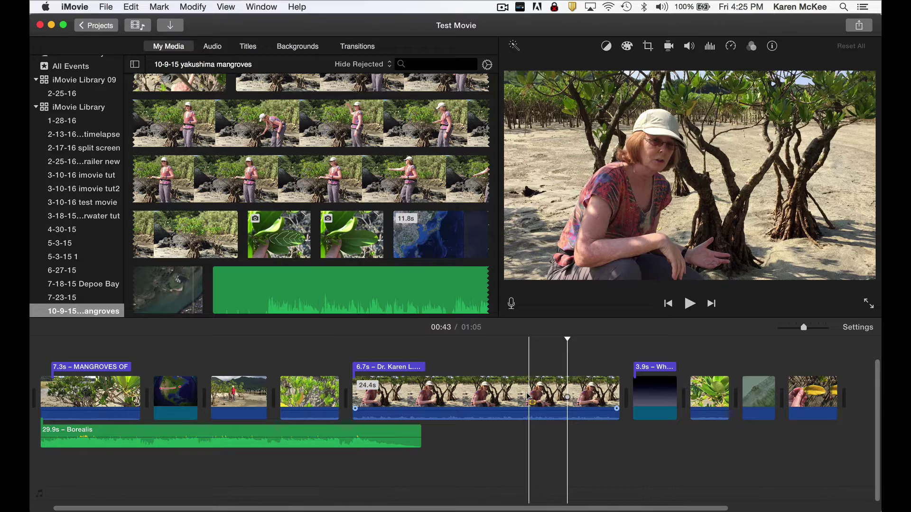
{"action": "key", "text": "space"}
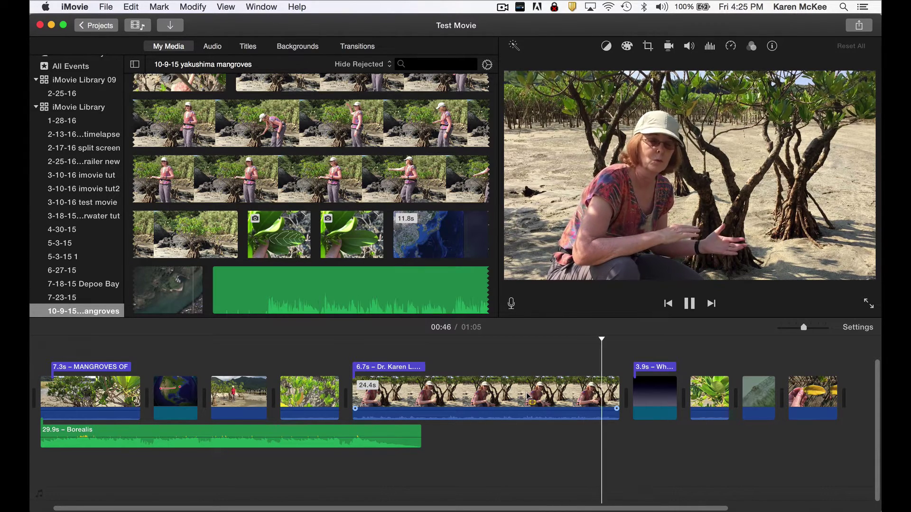
{"action": "key", "text": "space"}
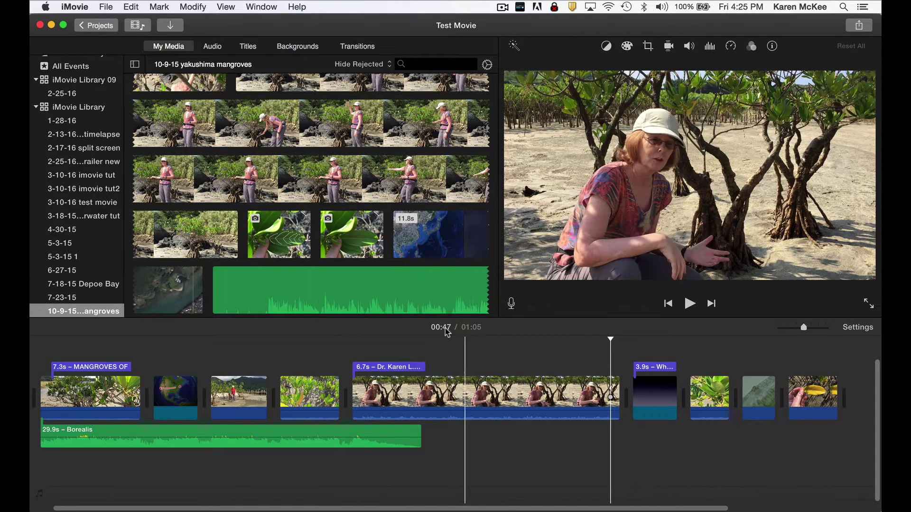
{"action": "scroll", "coordinate": [406, 251], "scroll_direction": "down", "scroll_amount": 10}
Step: Place a short range of the 12.8s leaf clip above the interview as a 3.2-second cutaway
{"action": "scroll", "coordinate": [406, 251], "scroll_direction": "up", "scroll_amount": 4}
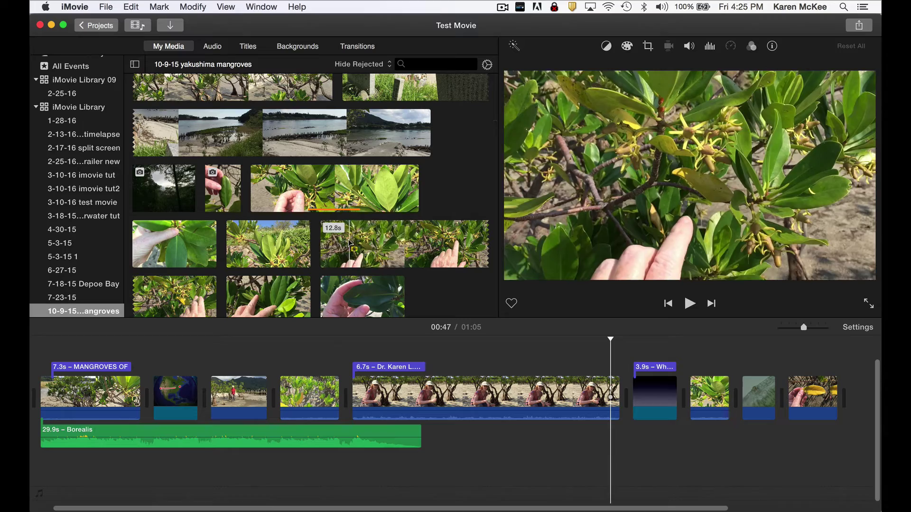
{"action": "left_click_drag", "start_coordinate": [349, 245], "coordinate": [403, 245]}
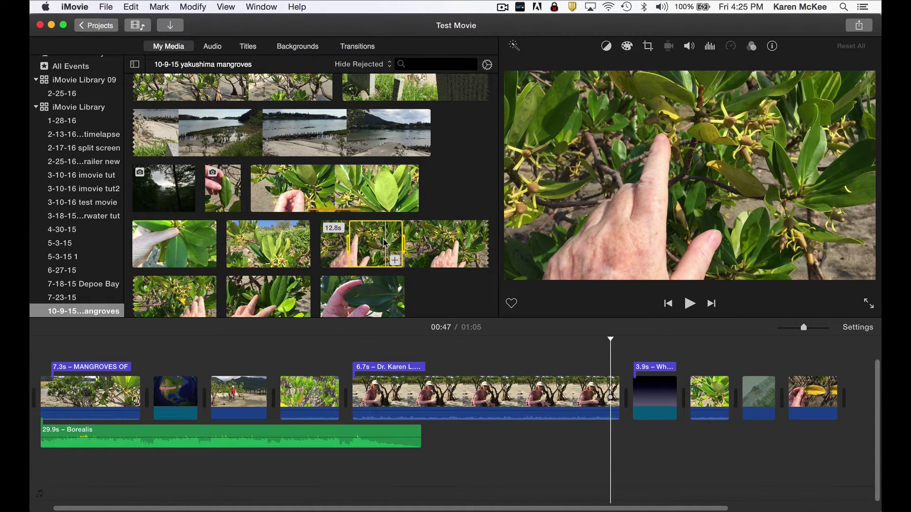
{"action": "left_click_drag", "start_coordinate": [385, 243], "coordinate": [539, 349]}
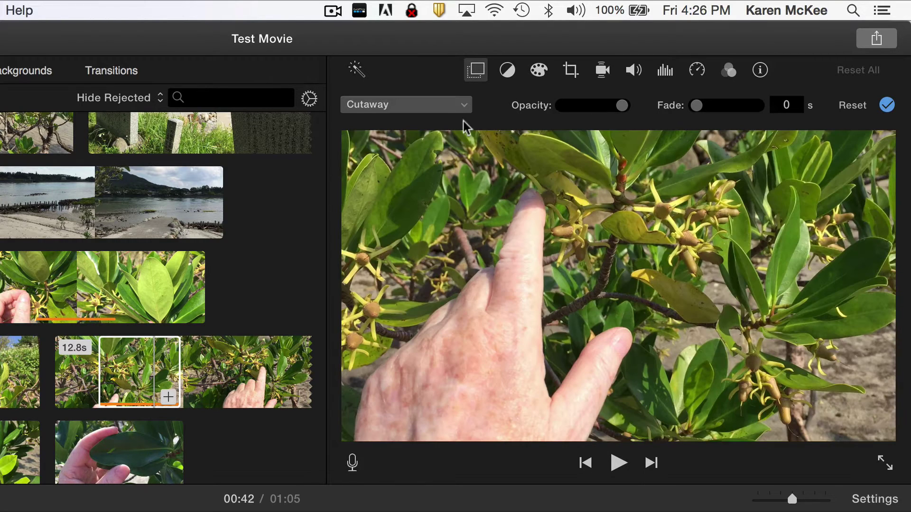
{"action": "left_click", "coordinate": [463, 105]}
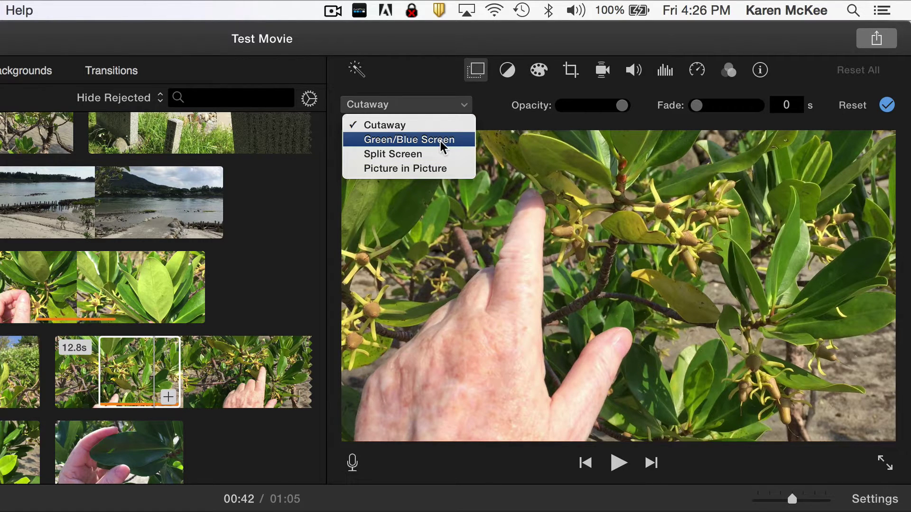
{"action": "left_click", "coordinate": [453, 109]}
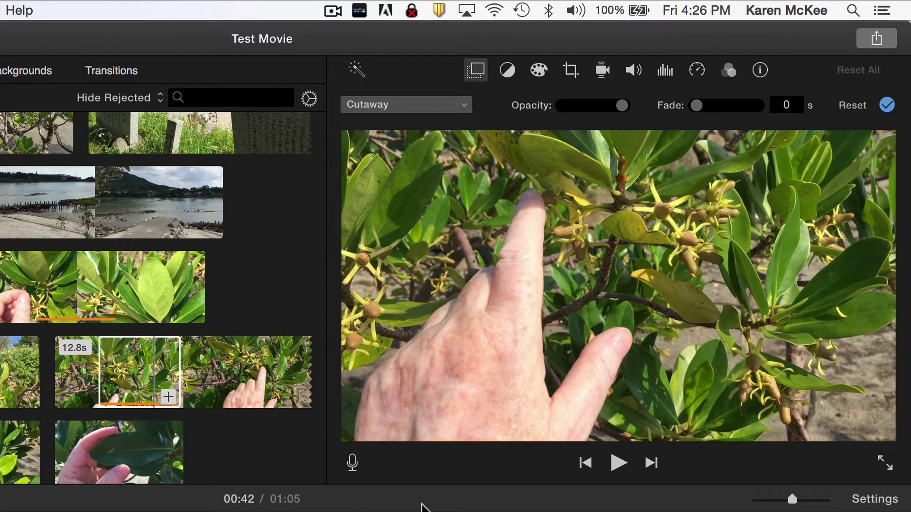
{"action": "left_click", "coordinate": [340, 510]}
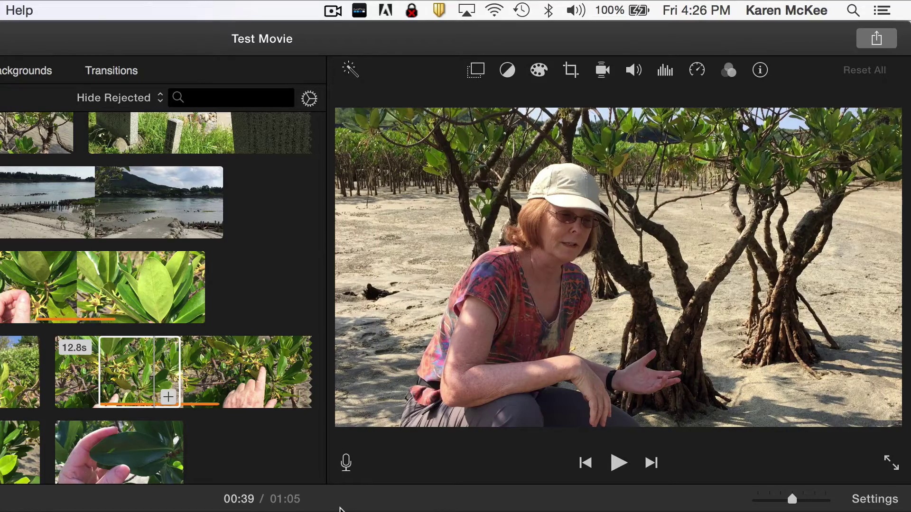
{"action": "key", "text": "space"}
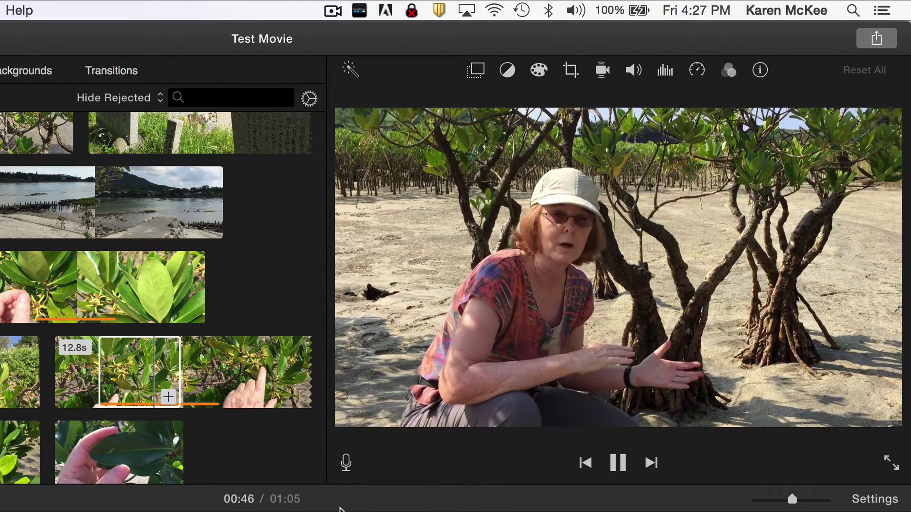
{"action": "key", "text": "space"}
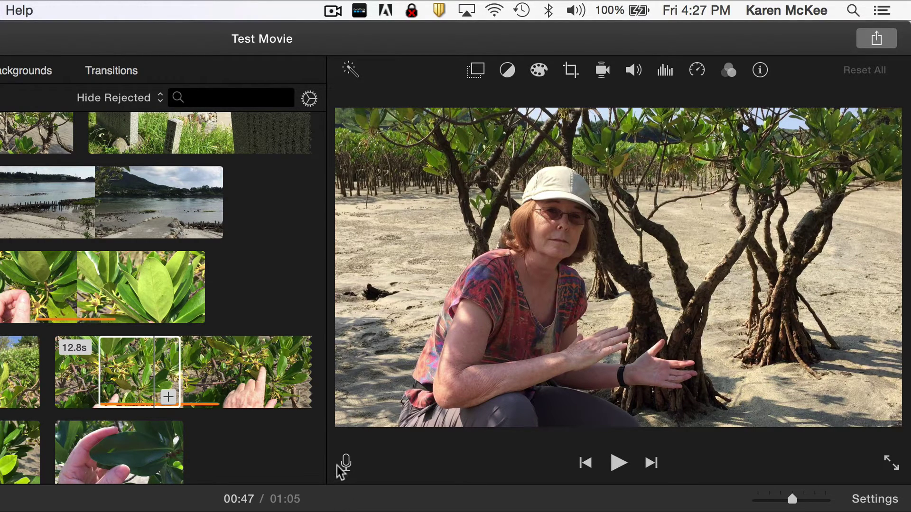
{"action": "key", "text": "slash"}
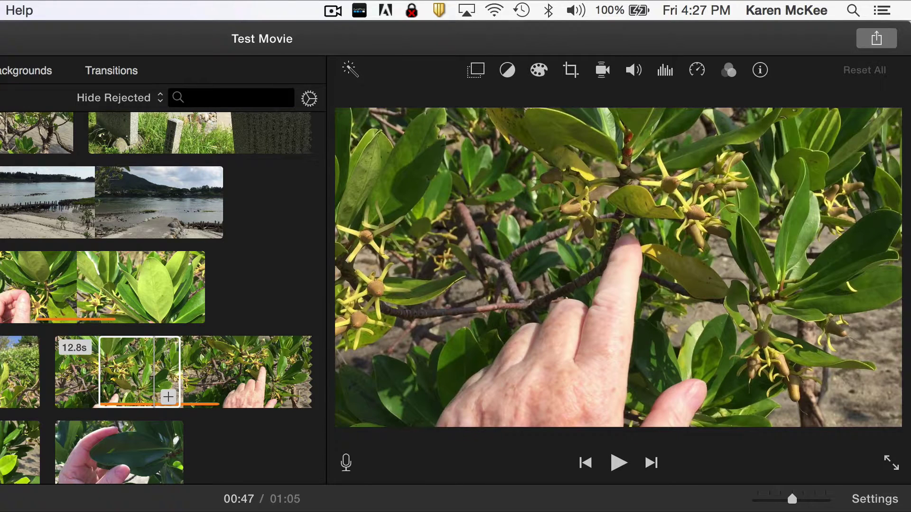
{"action": "key", "text": "q"}
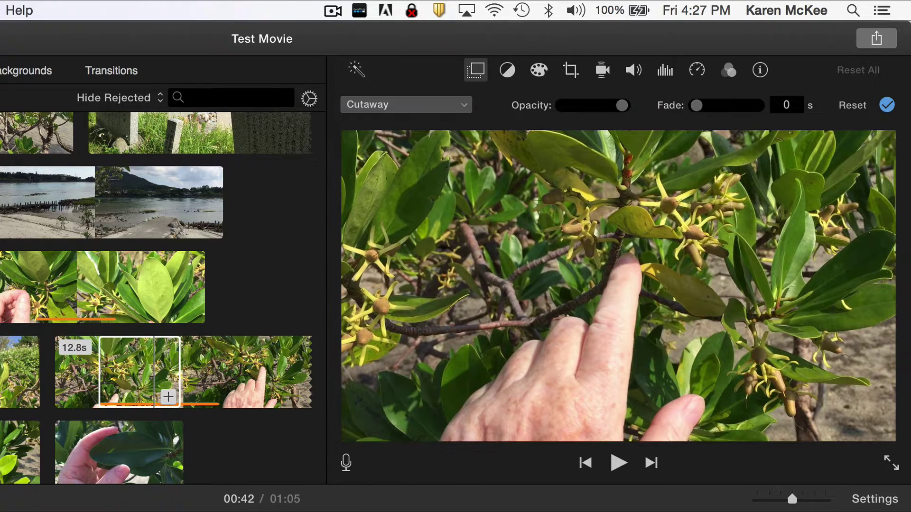
Step: Change the leaf cutaway to a Split Screen overlay and preview it
{"action": "left_click", "coordinate": [468, 109]}
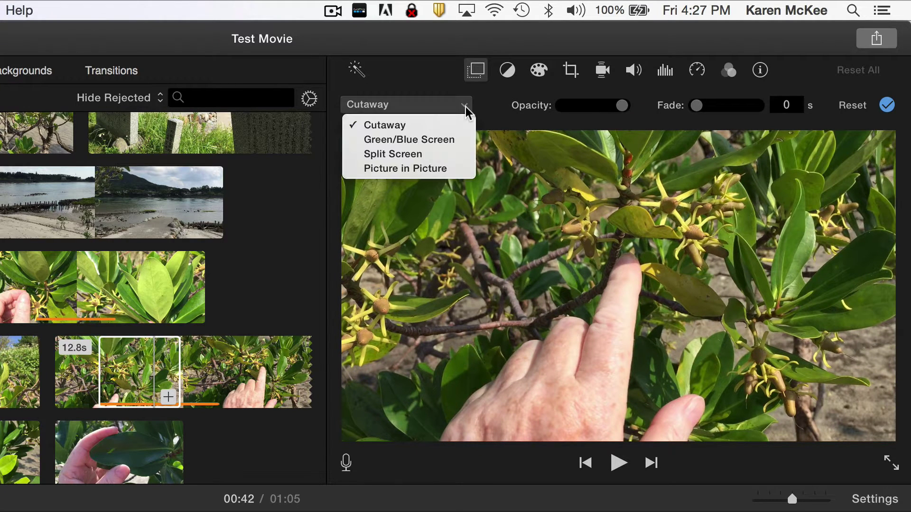
{"action": "left_click", "coordinate": [439, 154]}
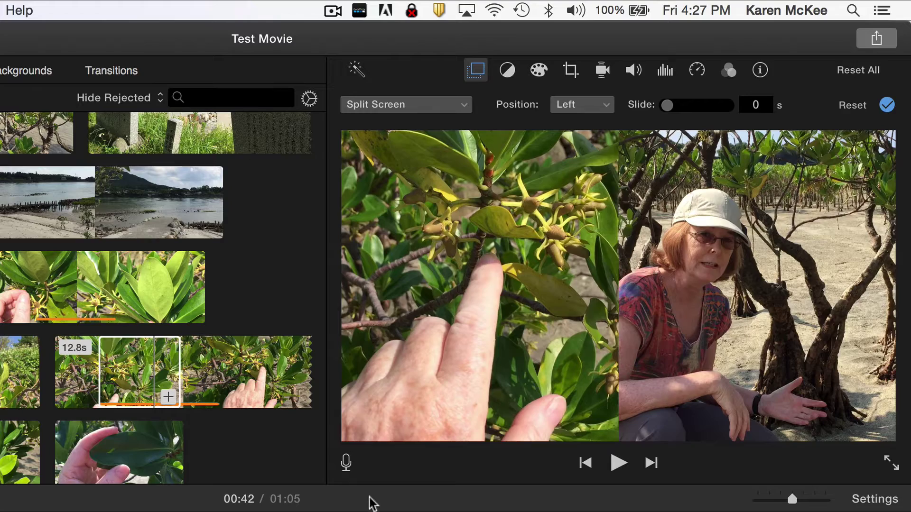
{"action": "left_click", "coordinate": [354, 510]}
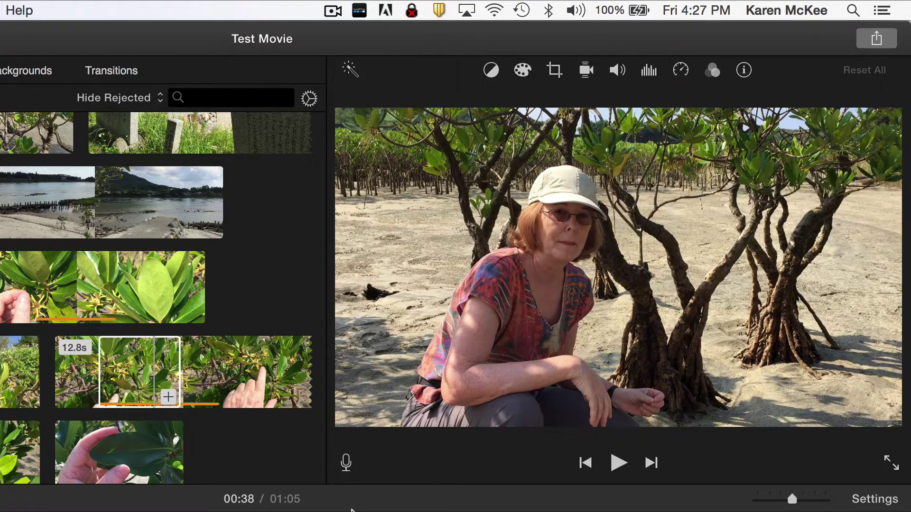
{"action": "key", "text": "space"}
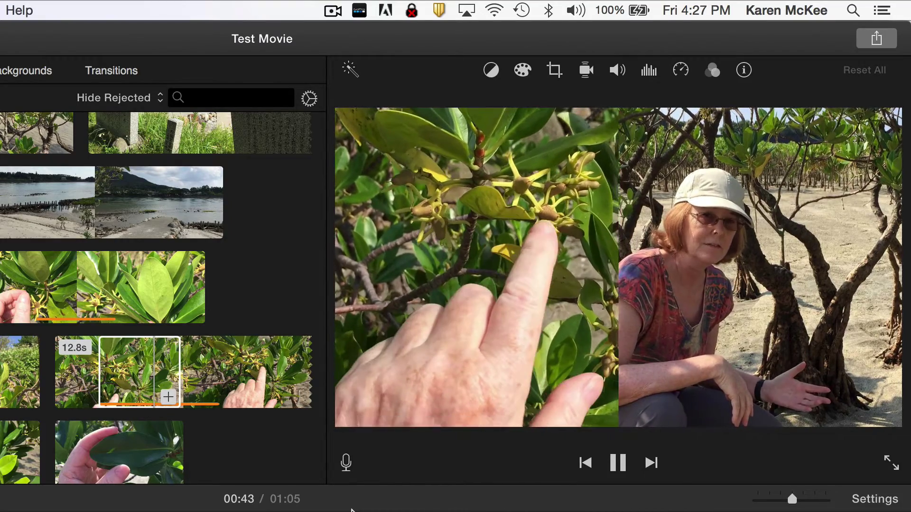
{"action": "key", "text": "space"}
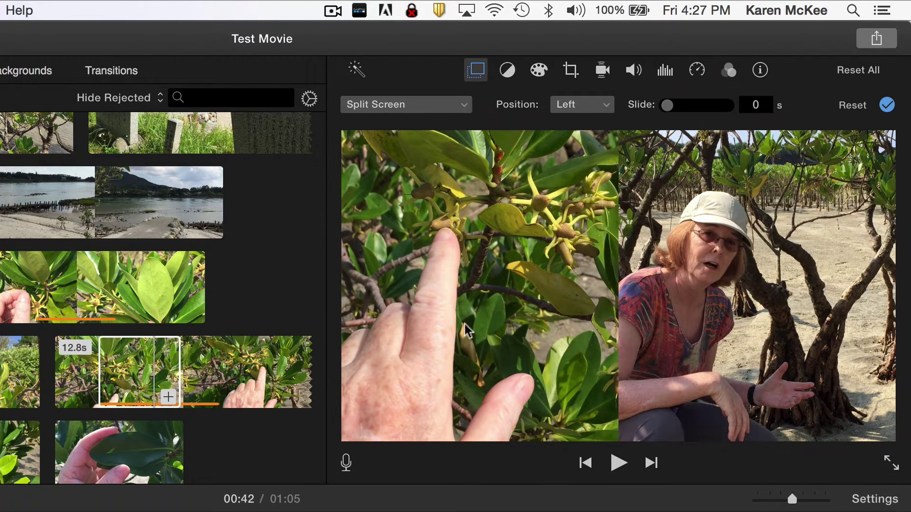
Step: Set the split-screen position to Right and preview the result
{"action": "left_click", "coordinate": [605, 105]}
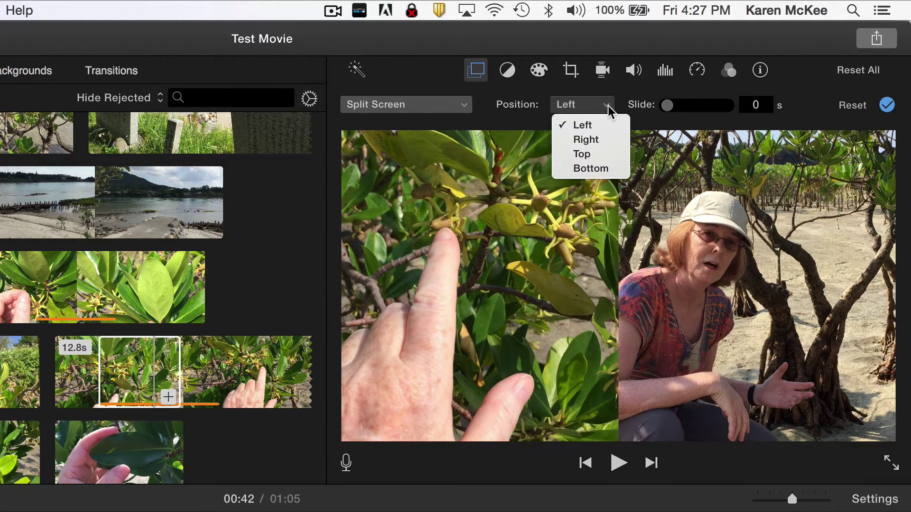
{"action": "left_click", "coordinate": [595, 141]}
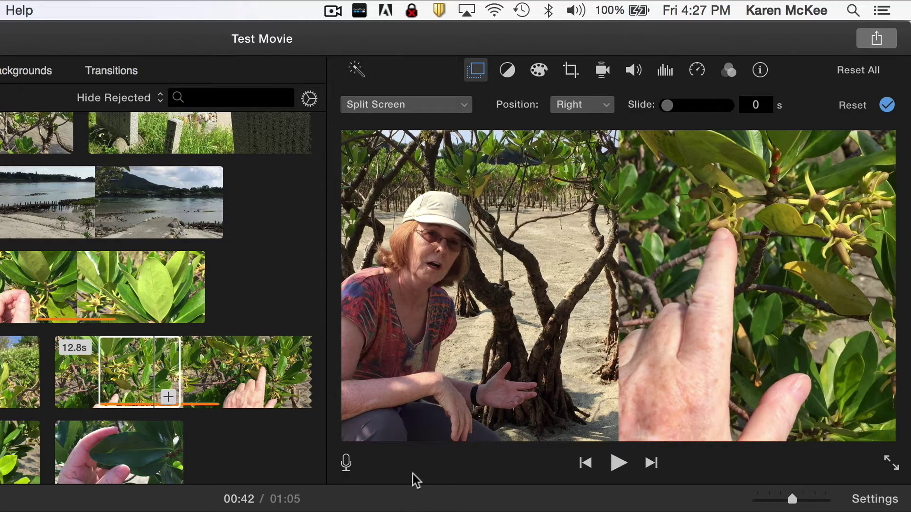
{"action": "key", "text": "space"}
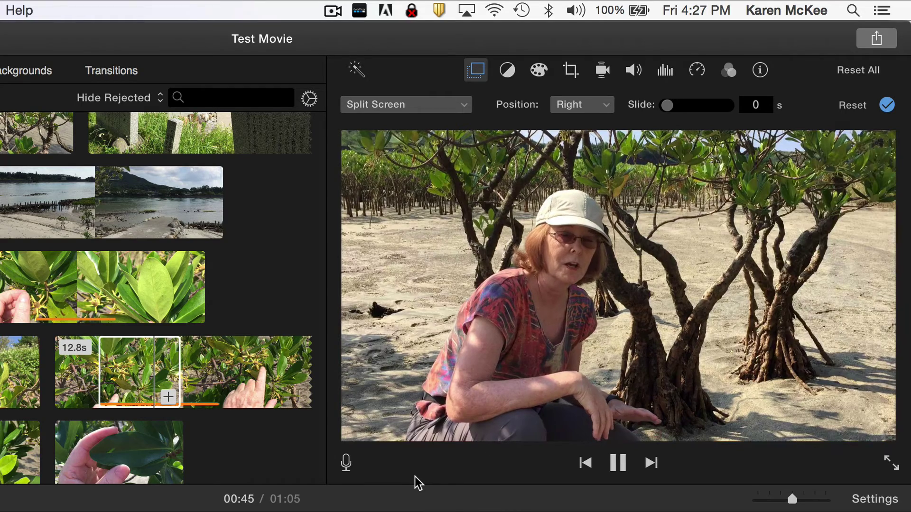
{"action": "key", "text": "space"}
Step: Switch the overlay to Picture in Picture, enlarge the inset at the lower right, and preview
{"action": "left_click", "coordinate": [464, 106]}
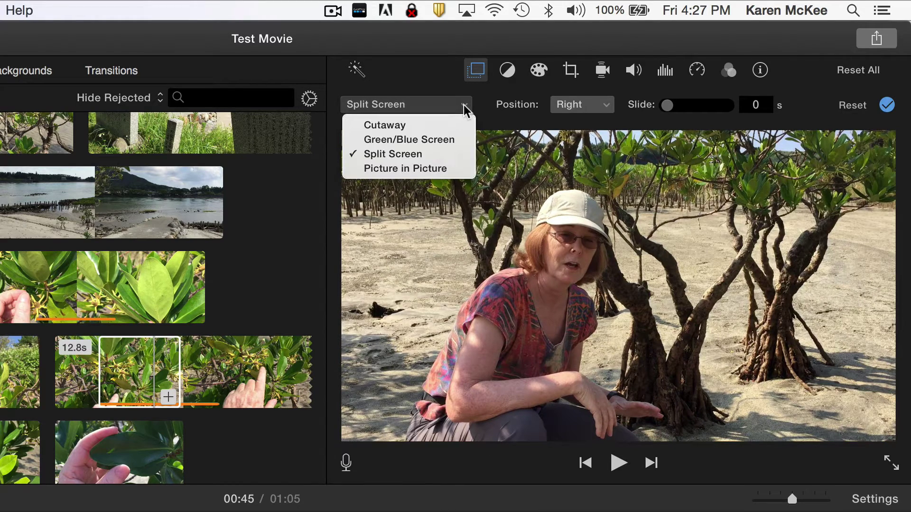
{"action": "left_click", "coordinate": [432, 170]}
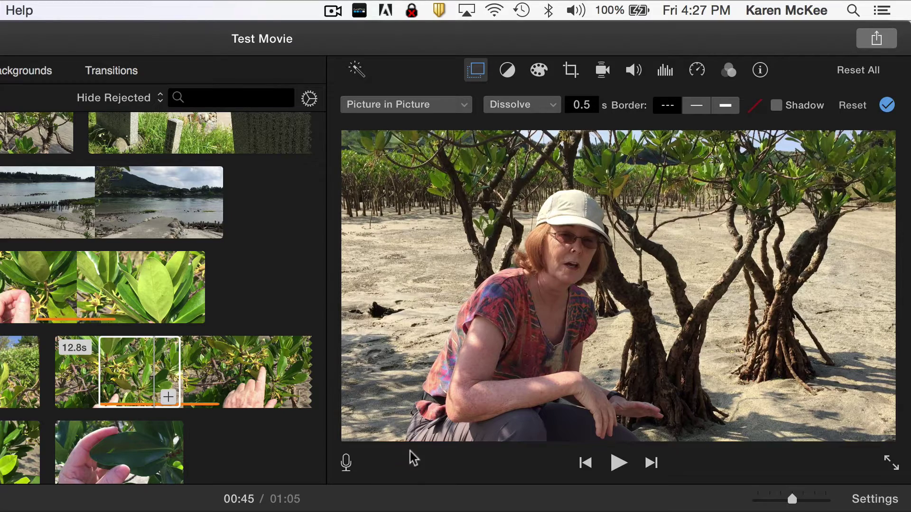
{"action": "left_click", "coordinate": [419, 507]}
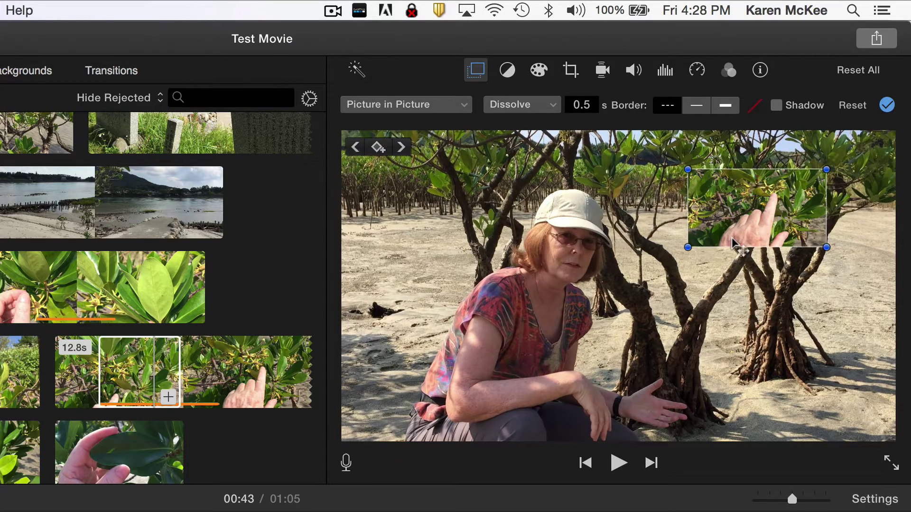
{"action": "left_click_drag", "start_coordinate": [760, 187], "coordinate": [727, 298]}
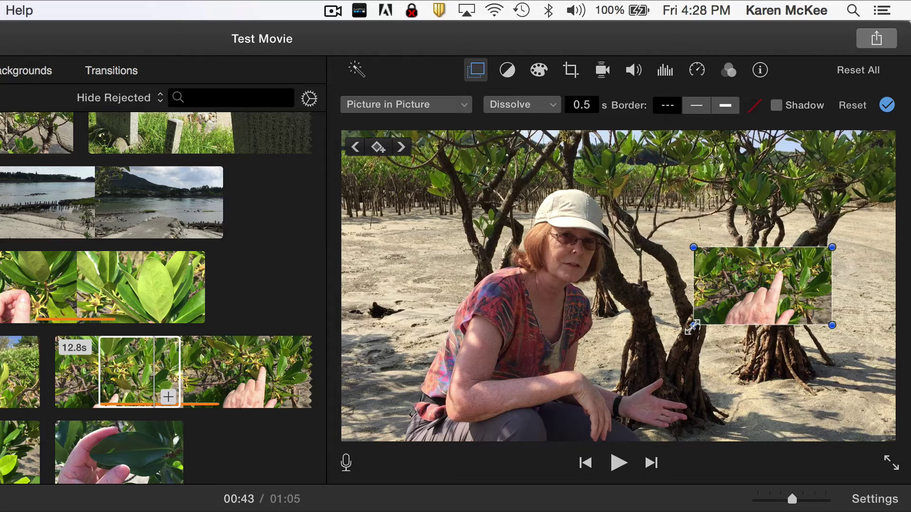
{"action": "left_click_drag", "start_coordinate": [694, 325], "coordinate": [662, 355]}
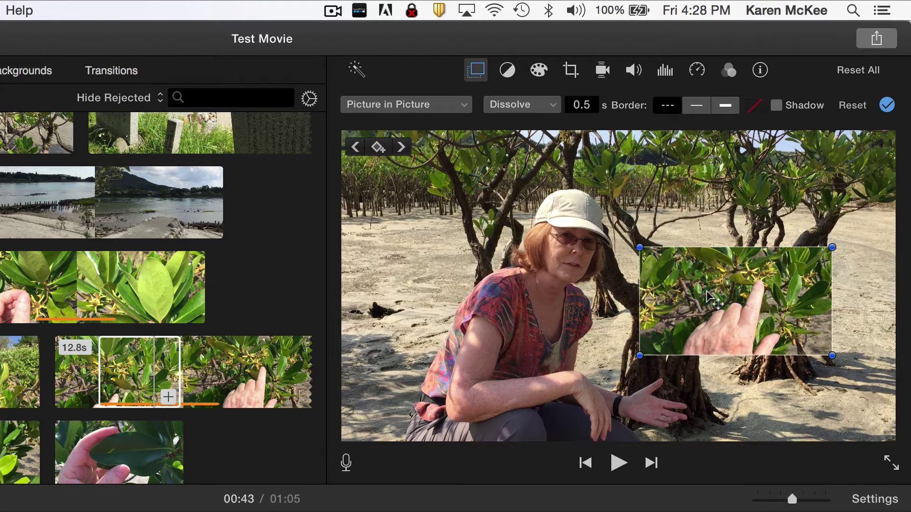
{"action": "left_click_drag", "start_coordinate": [707, 296], "coordinate": [743, 294]}
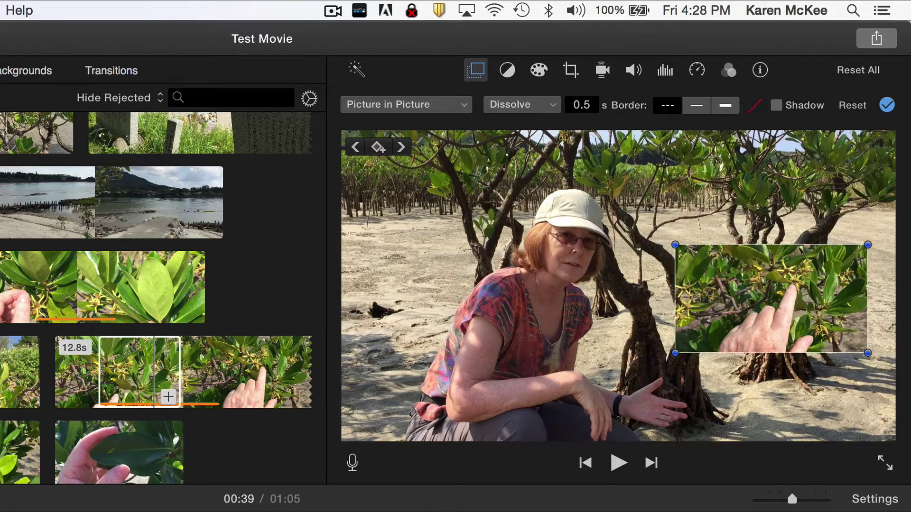
{"action": "key", "text": "space"}
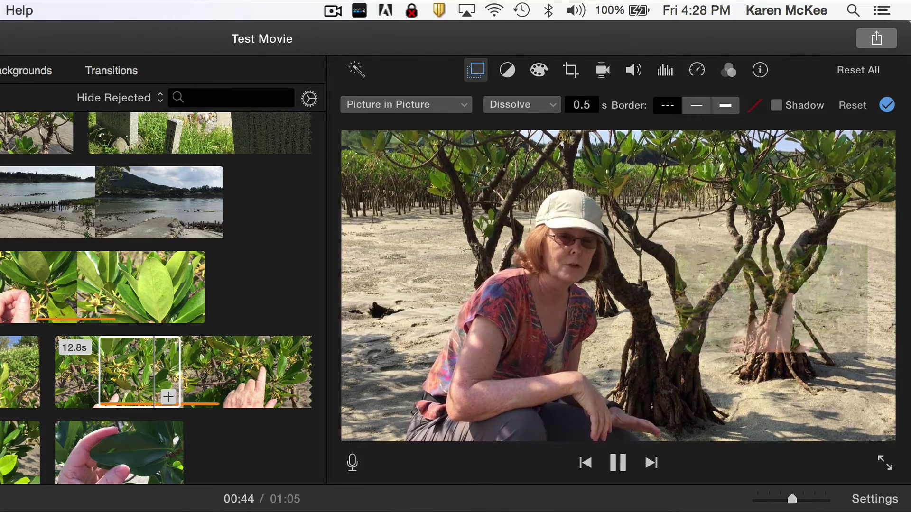
{"action": "key", "text": "space"}
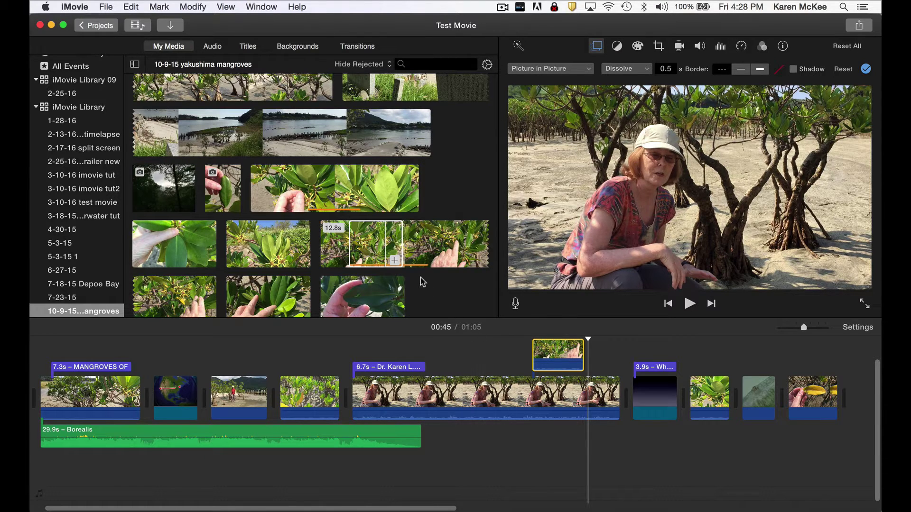
{"action": "scroll", "coordinate": [322, 247], "scroll_direction": "down", "scroll_amount": 2}
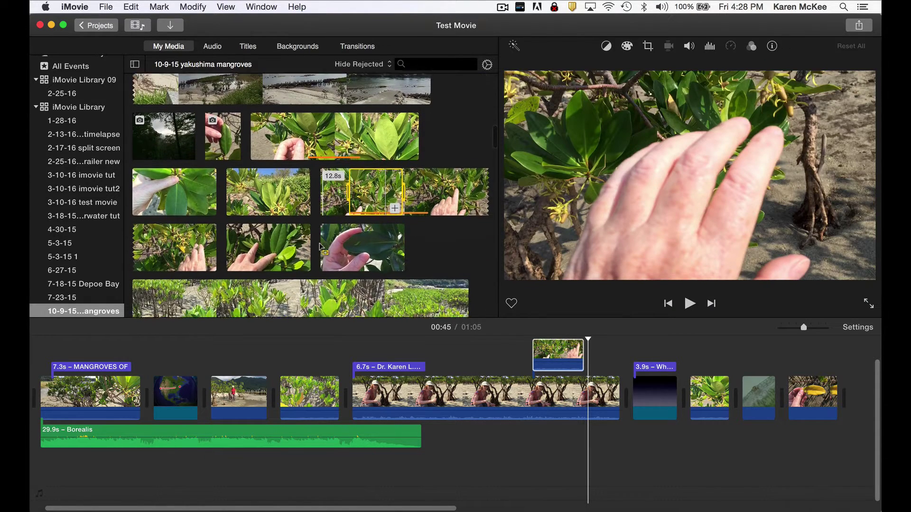
{"action": "scroll", "coordinate": [321, 247], "scroll_direction": "down", "scroll_amount": 3}
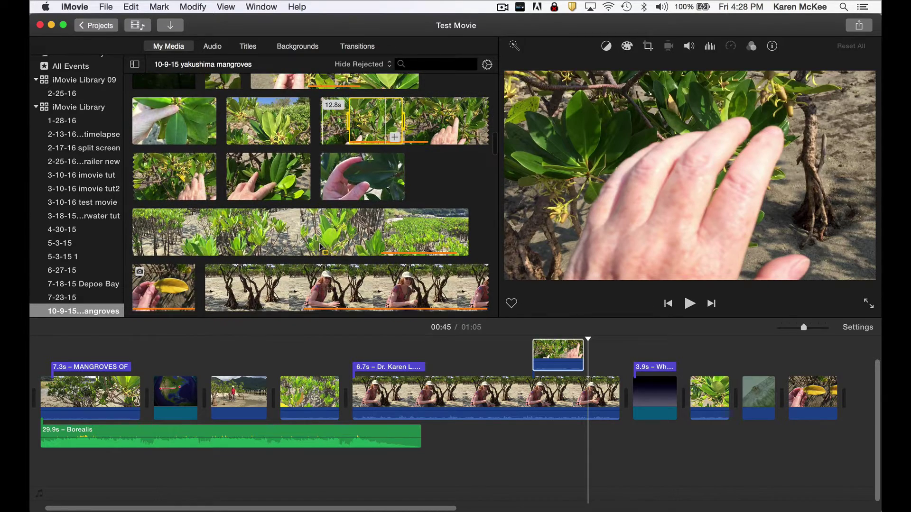
{"action": "scroll", "coordinate": [321, 247], "scroll_direction": "down", "scroll_amount": 4}
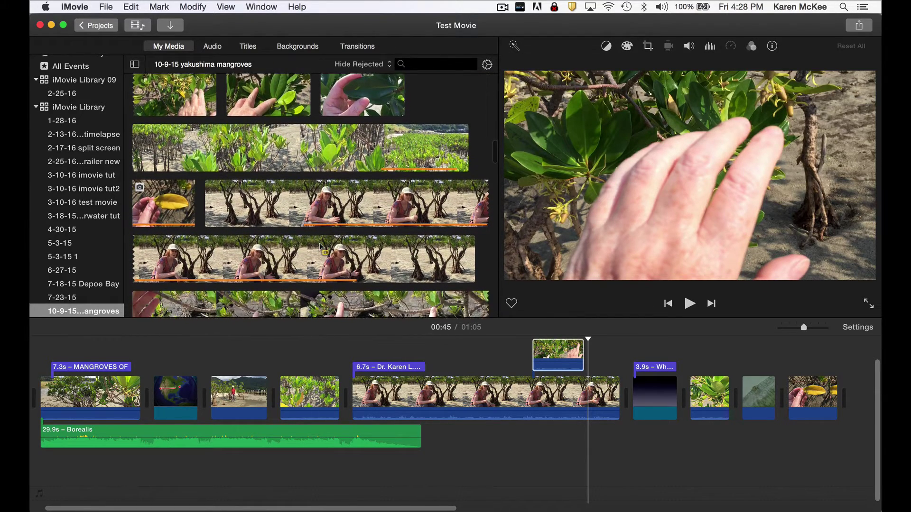
{"action": "scroll", "coordinate": [321, 247], "scroll_direction": "down", "scroll_amount": 2}
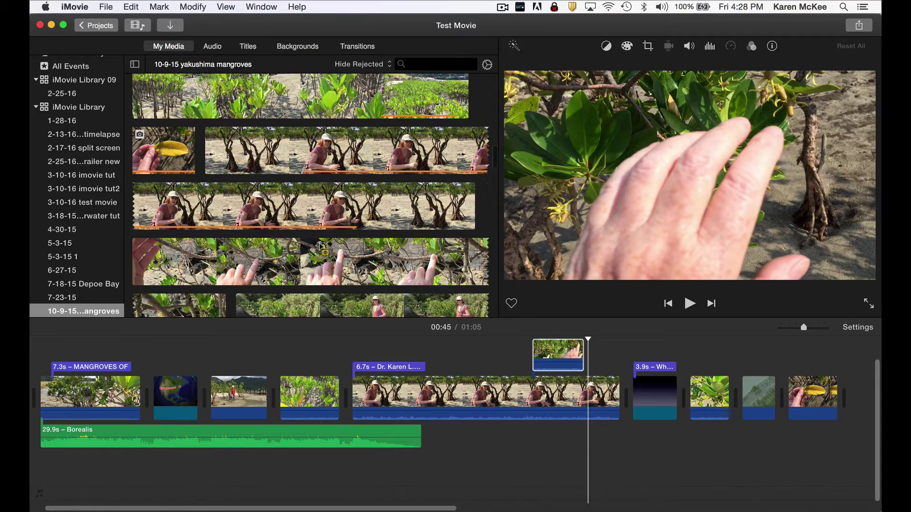
{"action": "scroll", "coordinate": [321, 246], "scroll_direction": "down", "scroll_amount": 4}
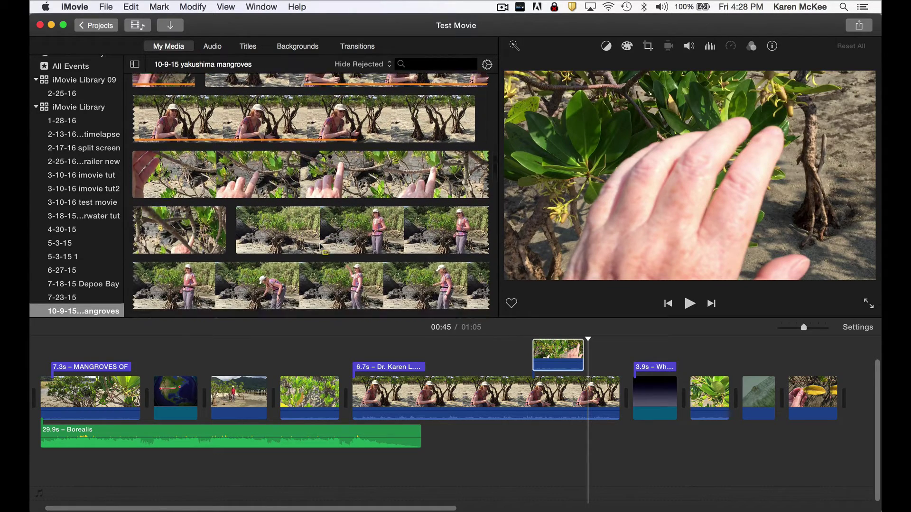
{"action": "scroll", "coordinate": [321, 247], "scroll_direction": "down", "scroll_amount": 2}
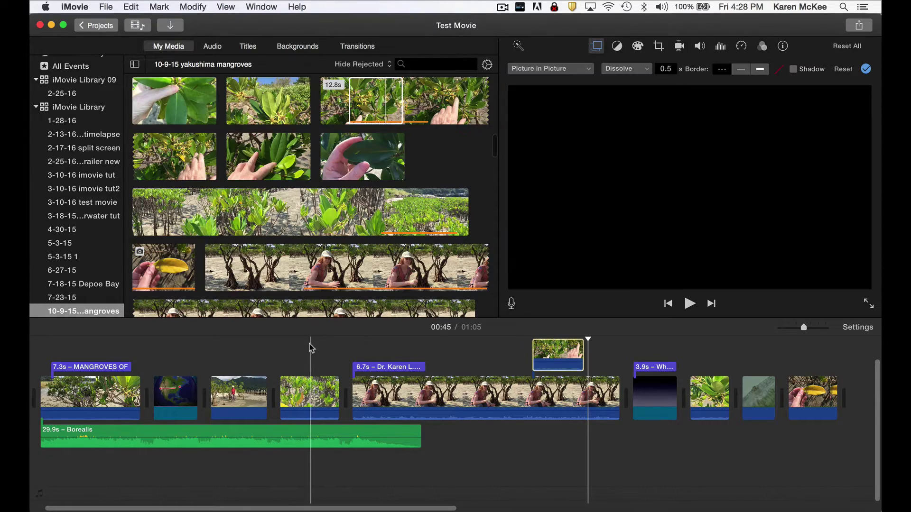
Step: Move the playhead to 00:00 and play Test Movie with View > Play
{"action": "scroll", "coordinate": [310, 347], "scroll_direction": "left", "scroll_amount": 2}
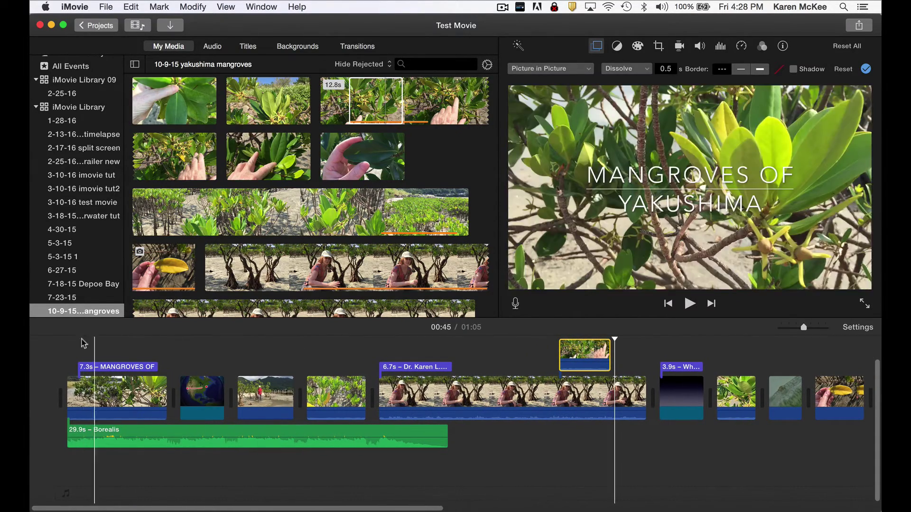
{"action": "left_click", "coordinate": [66, 340]}
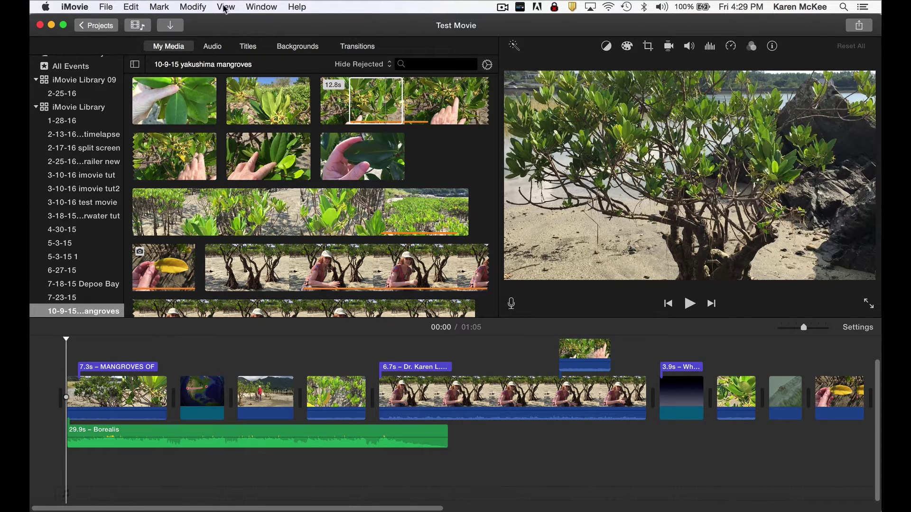
{"action": "left_click", "coordinate": [225, 7]}
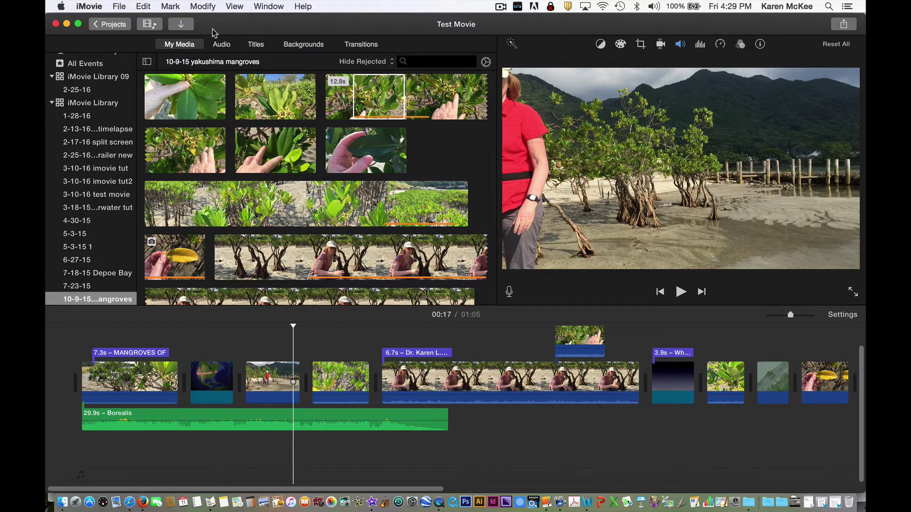
Step: Check File > Share, then open the toolbar Share popover listing Theater, YouTube, File, and more
{"action": "left_click", "coordinate": [119, 7]}
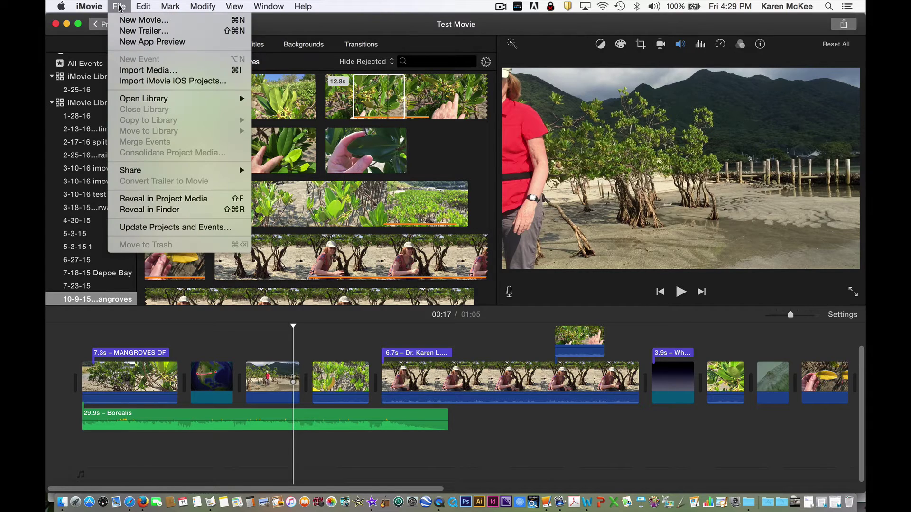
{"action": "mouse_move", "coordinate": [140, 171]}
{"action": "left_click", "coordinate": [120, 7]}
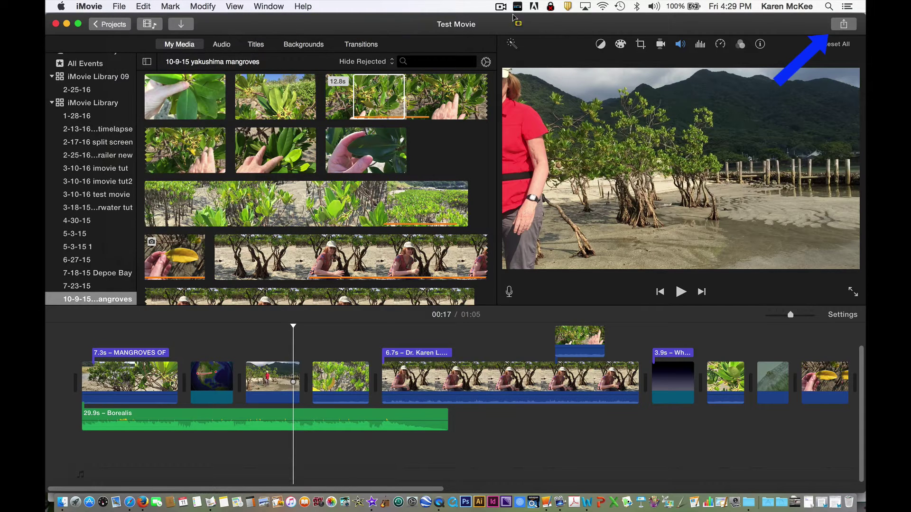
{"action": "left_click", "coordinate": [844, 25]}
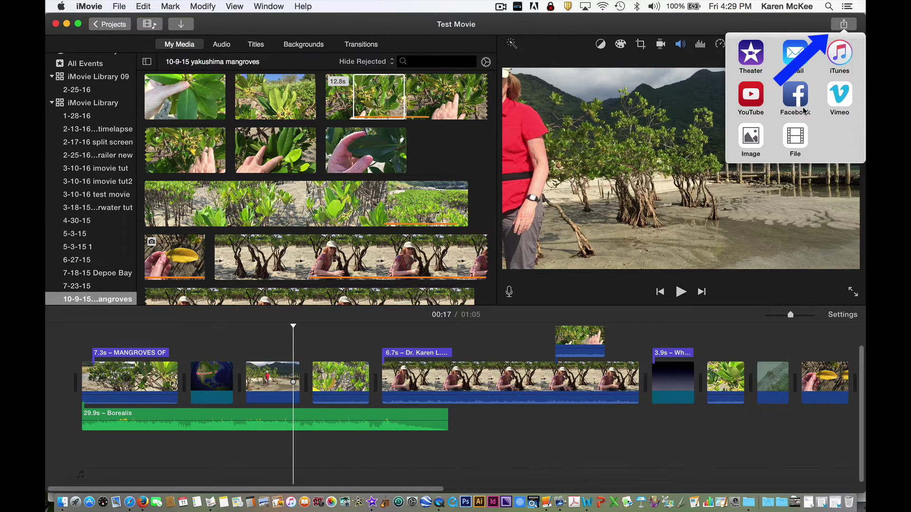
Step: Choose File as the share destination, keeping Video and Audio format at 1080p
{"action": "left_click", "coordinate": [796, 139]}
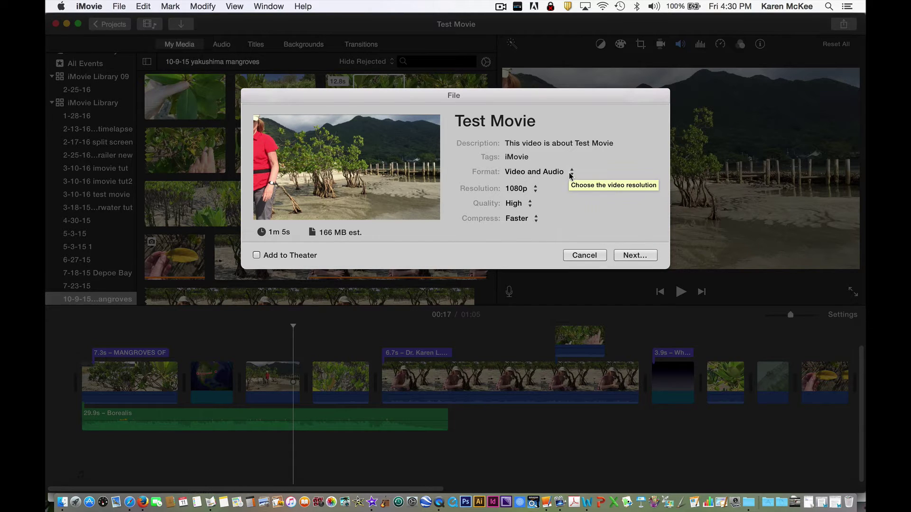
{"action": "left_click", "coordinate": [571, 173]}
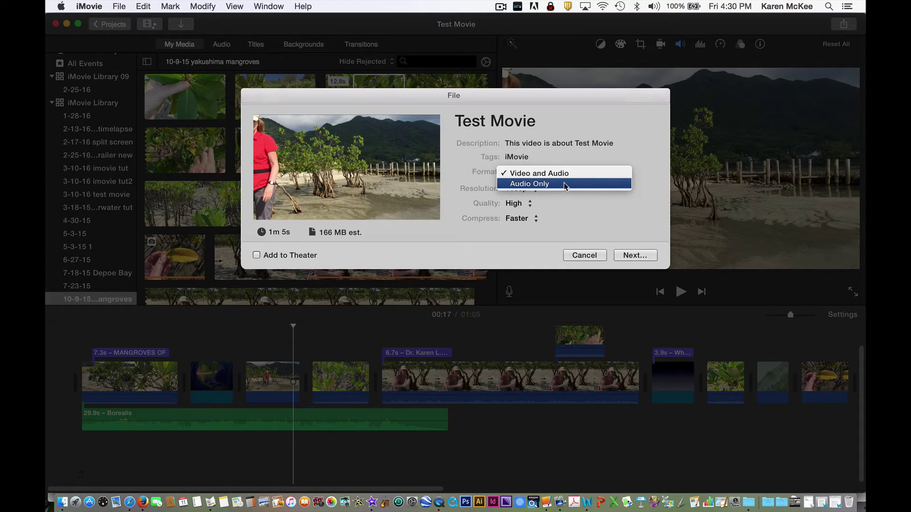
{"action": "left_click", "coordinate": [565, 176]}
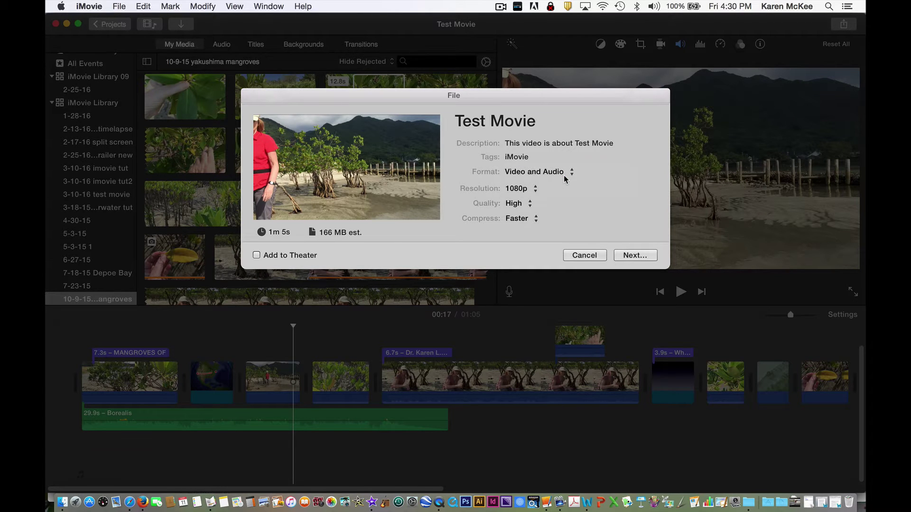
{"action": "left_click", "coordinate": [533, 190]}
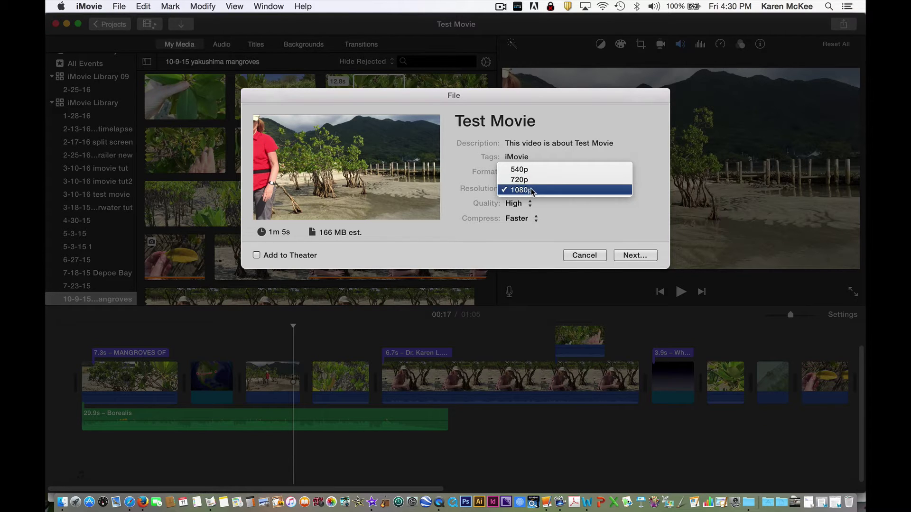
{"action": "left_click", "coordinate": [533, 190]}
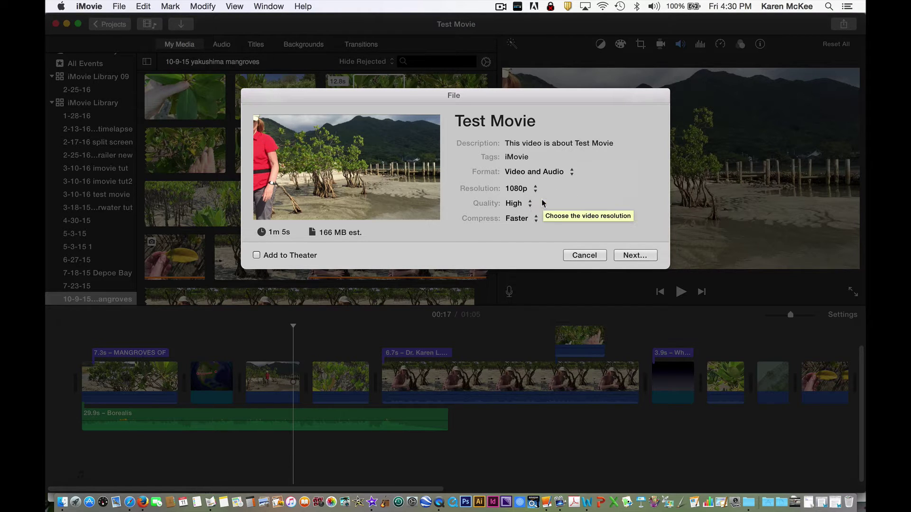
Step: Set Quality to Custom and drag the bitrate slider just below 20 Mbps
{"action": "left_click", "coordinate": [529, 203]}
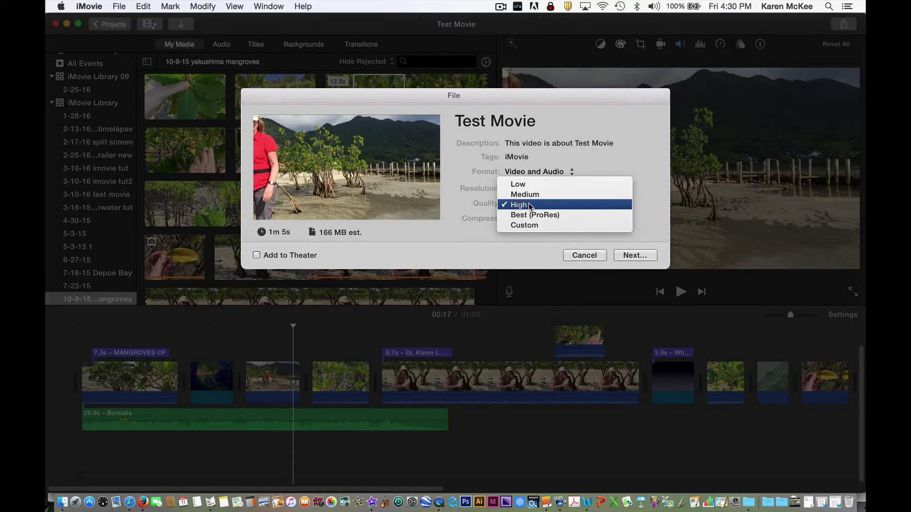
{"action": "left_click", "coordinate": [529, 226]}
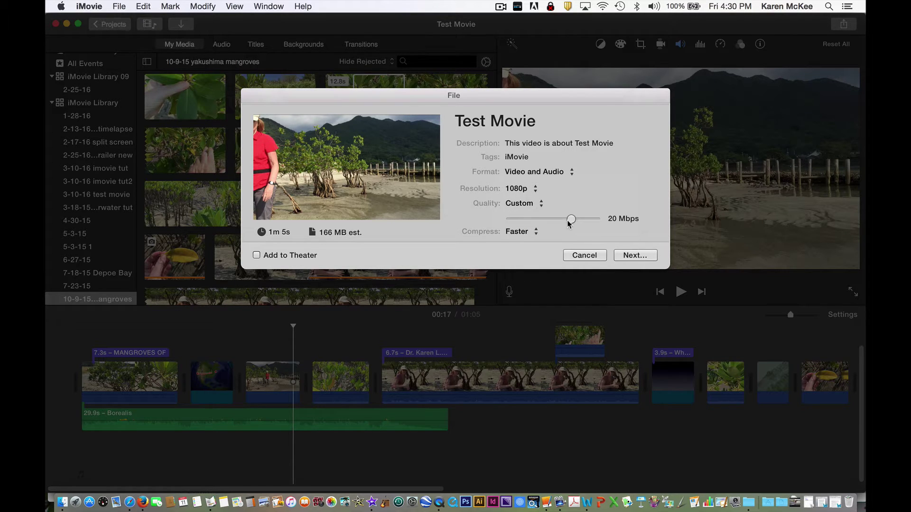
{"action": "left_click_drag", "start_coordinate": [569, 220], "coordinate": [544, 220]}
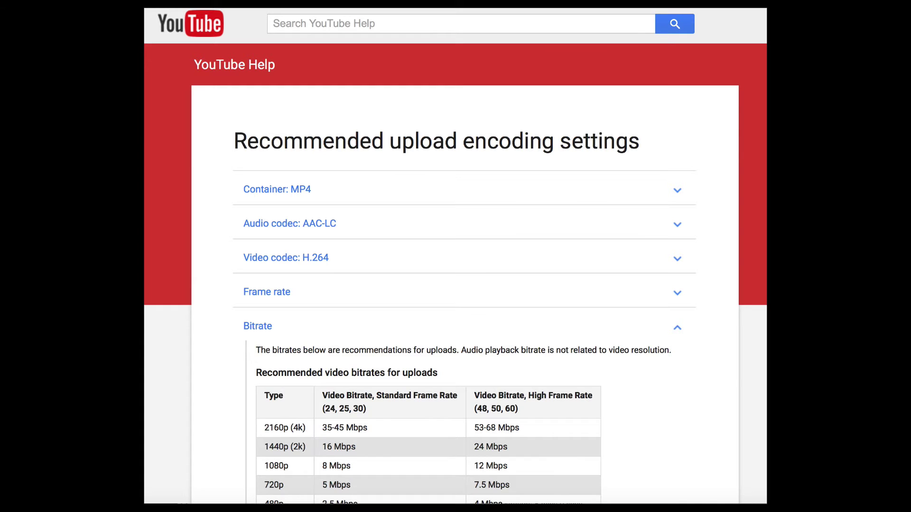
Step: Set Quality to Medium, uncheck Add to Theater, and choose Better Quality compression
{"action": "left_click", "coordinate": [540, 203]}
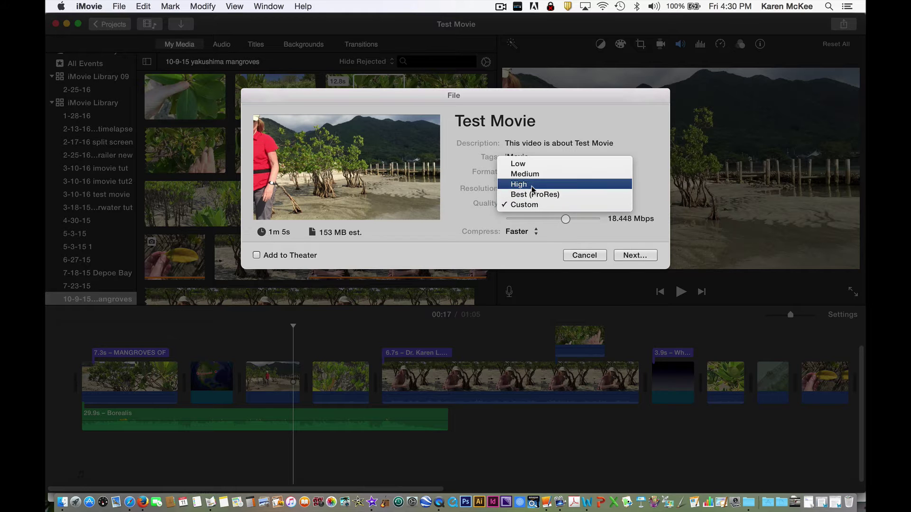
{"action": "left_click", "coordinate": [531, 186]}
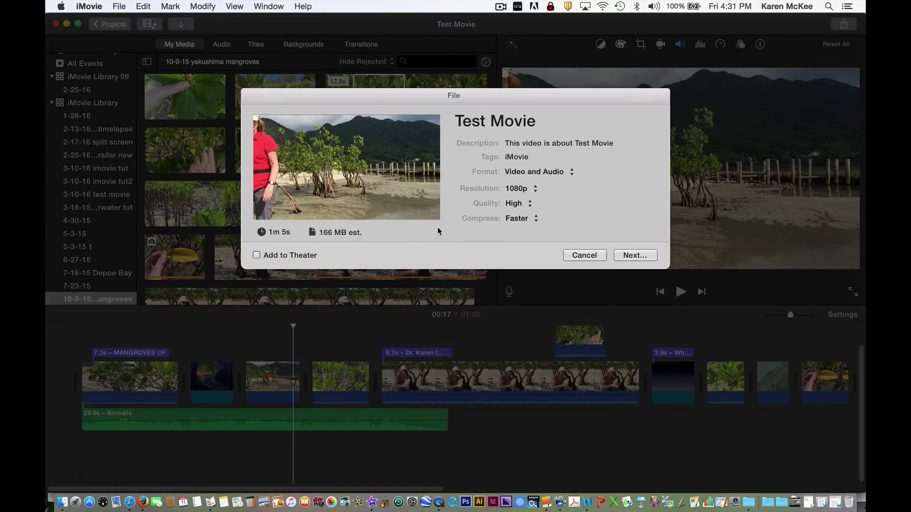
{"action": "left_click", "coordinate": [526, 204]}
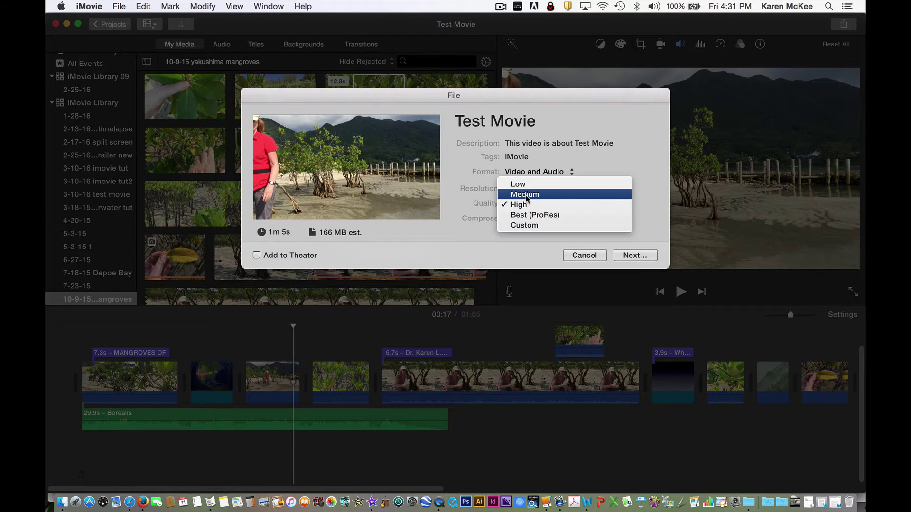
{"action": "left_click", "coordinate": [526, 194]}
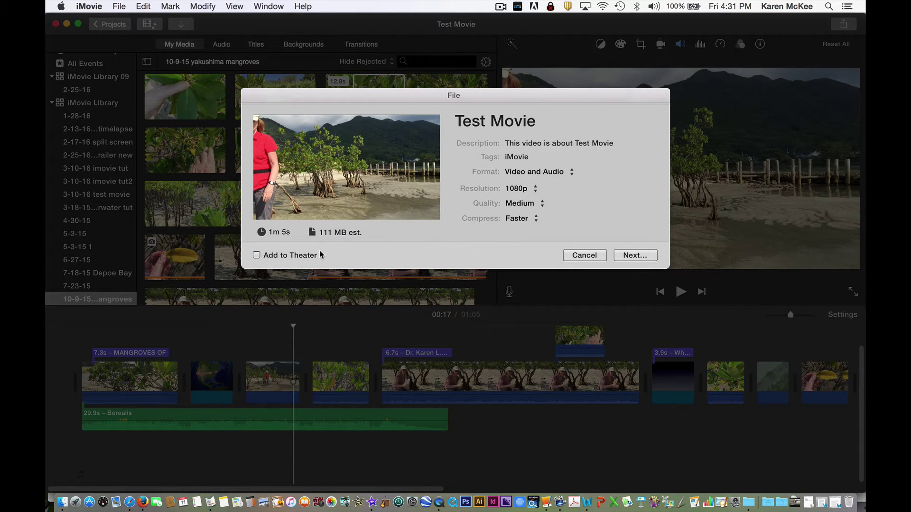
{"action": "left_click", "coordinate": [257, 256]}
{"action": "left_click", "coordinate": [536, 220]}
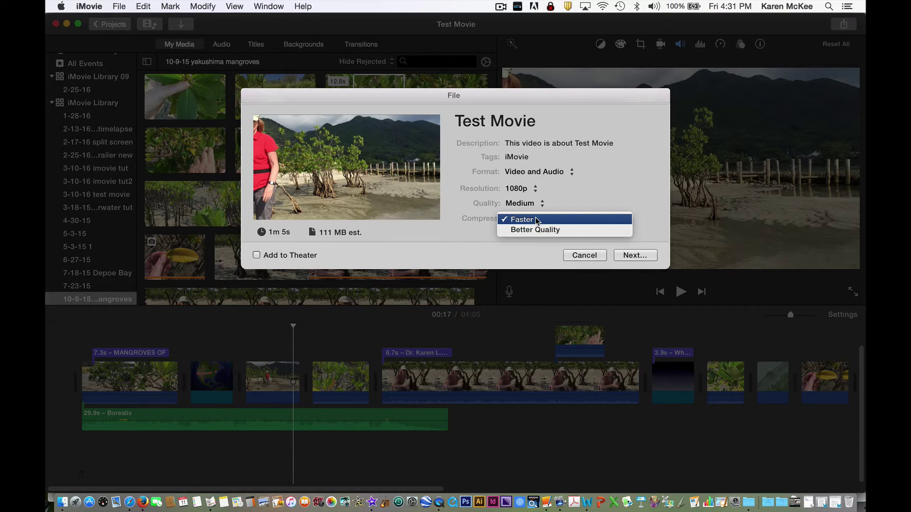
{"action": "left_click", "coordinate": [536, 230]}
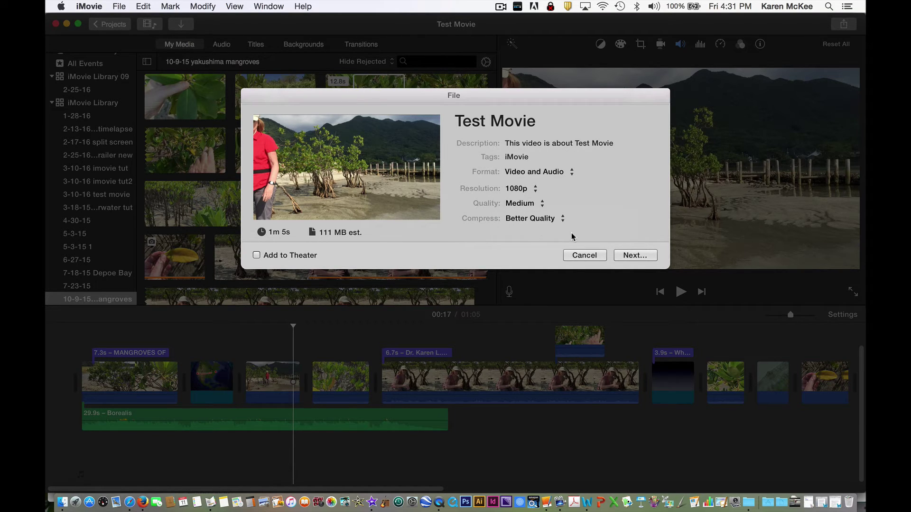
Step: Continue past Next..., choose Desktop as the location, and save Test Movie.mp4
{"action": "left_click", "coordinate": [635, 255]}
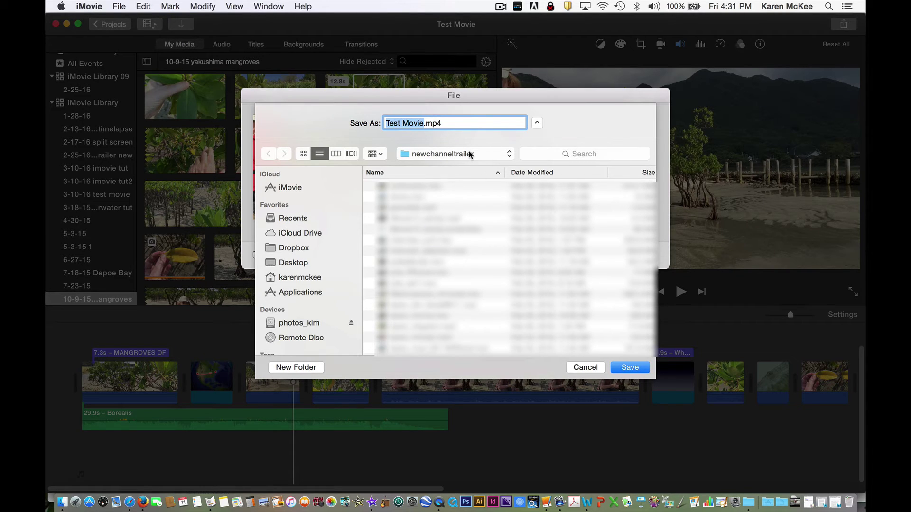
{"action": "left_click", "coordinate": [293, 263]}
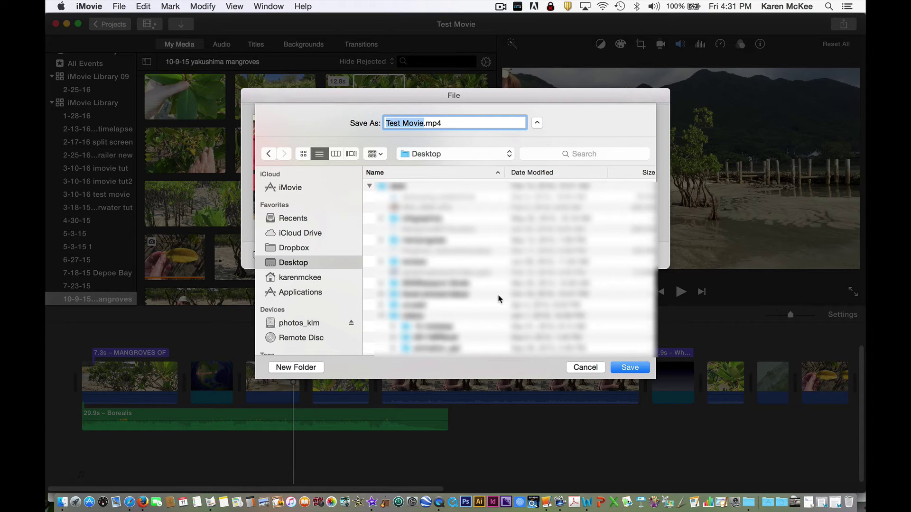
{"action": "left_click", "coordinate": [625, 369]}
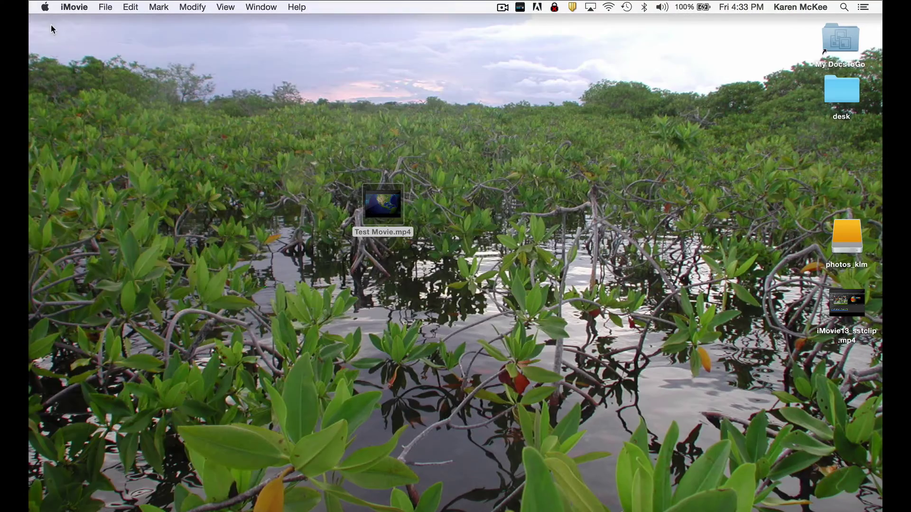
{"action": "double_click", "coordinate": [391, 192]}
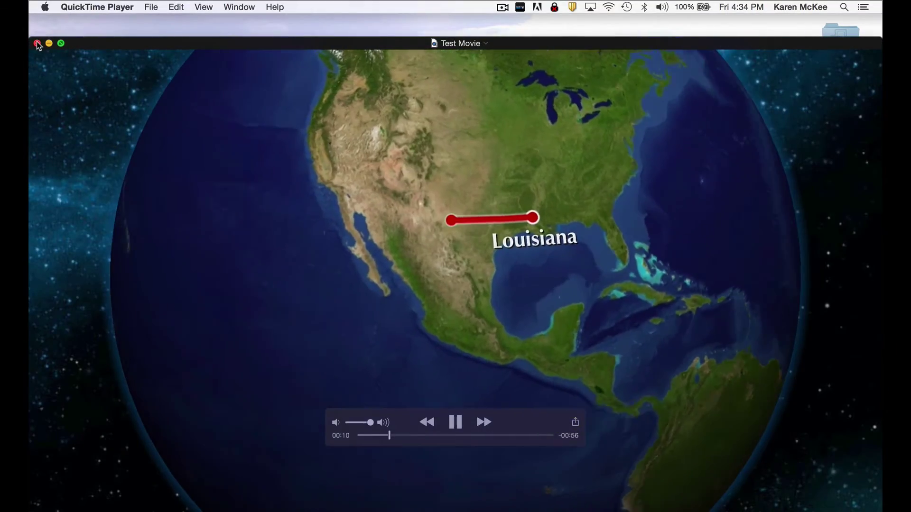
{"action": "left_click", "coordinate": [37, 43]}
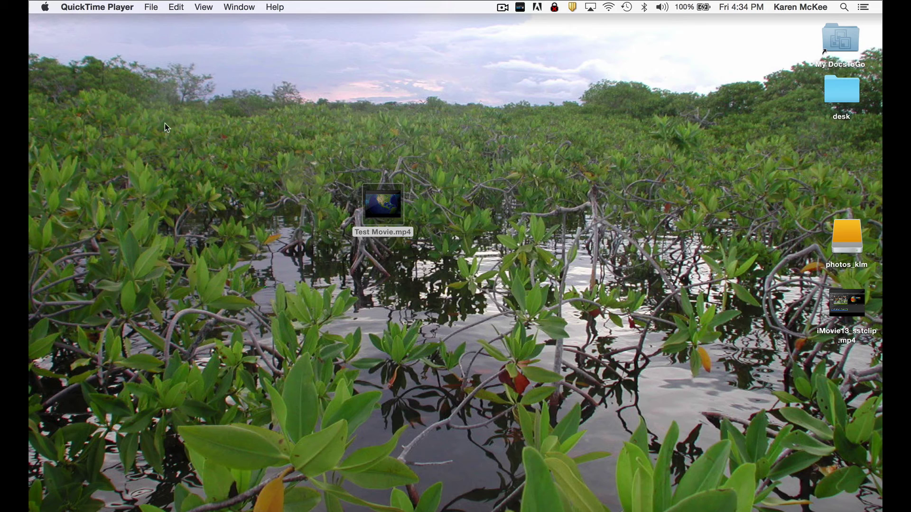